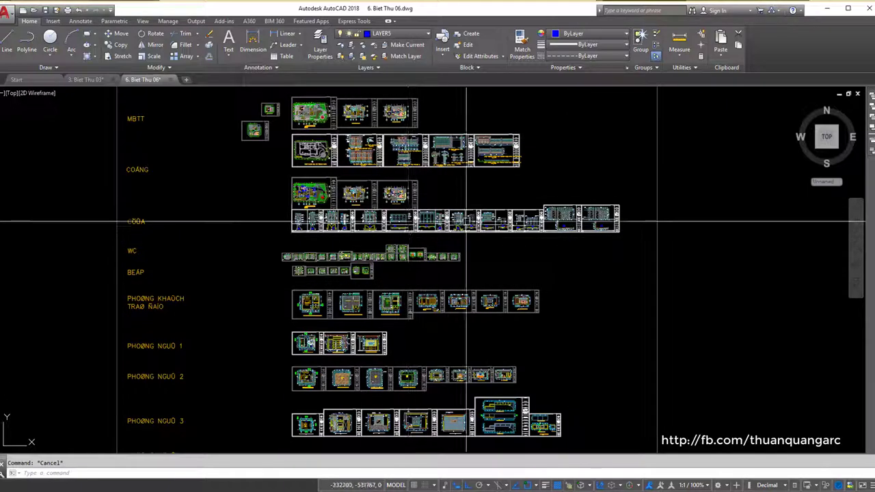
Zoom and pan around the villa drawing to look over the door-detail sheet rows
{"action": "scroll", "coordinate": [370, 221], "scroll_direction": "up", "scroll_amount": 4}
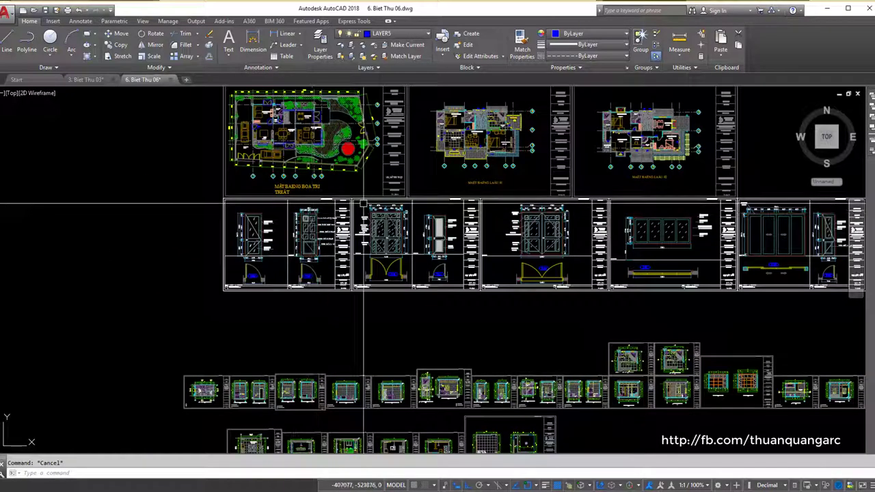
{"action": "middle_click_drag", "start_coordinate": [297, 245], "coordinate": [220, 279]}
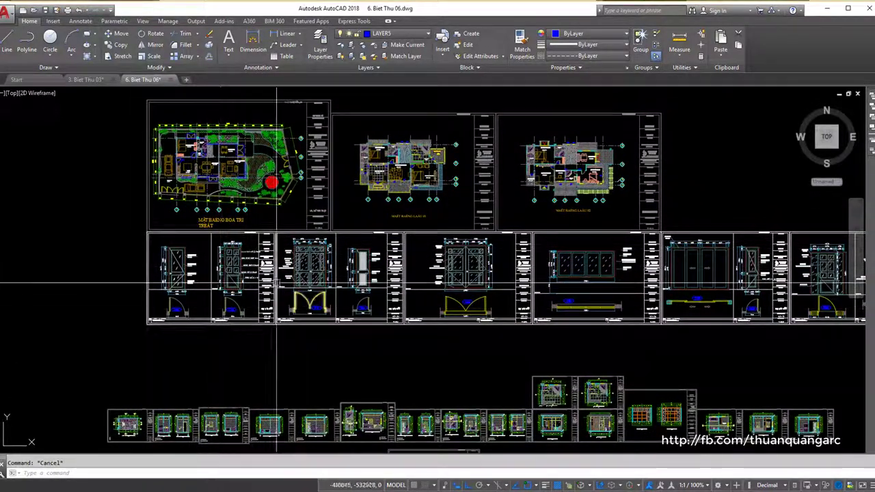
{"action": "scroll", "coordinate": [338, 279], "scroll_direction": "down", "scroll_amount": 2}
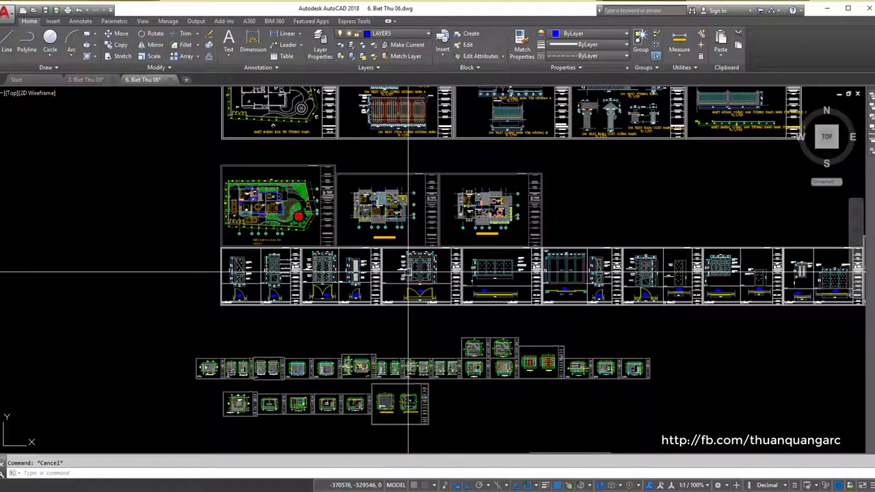
{"action": "middle_click_drag", "start_coordinate": [738, 289], "coordinate": [643, 320]}
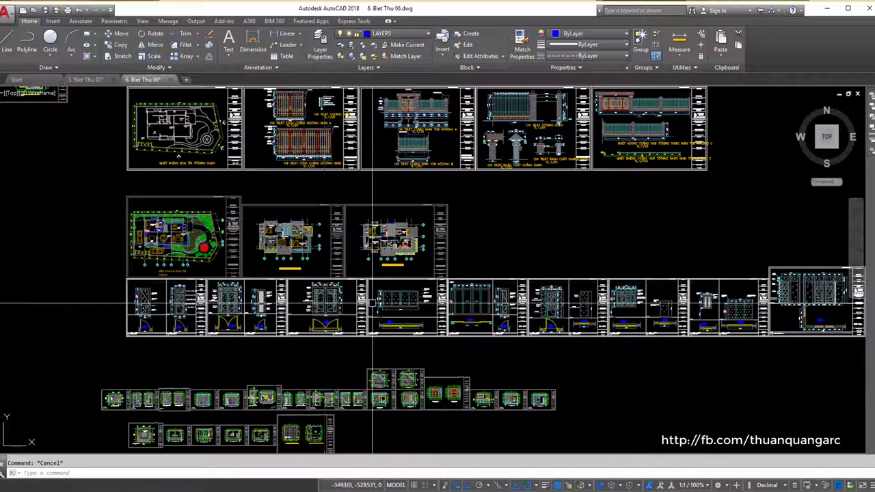
{"action": "scroll", "coordinate": [410, 294], "scroll_direction": "down", "scroll_amount": 5}
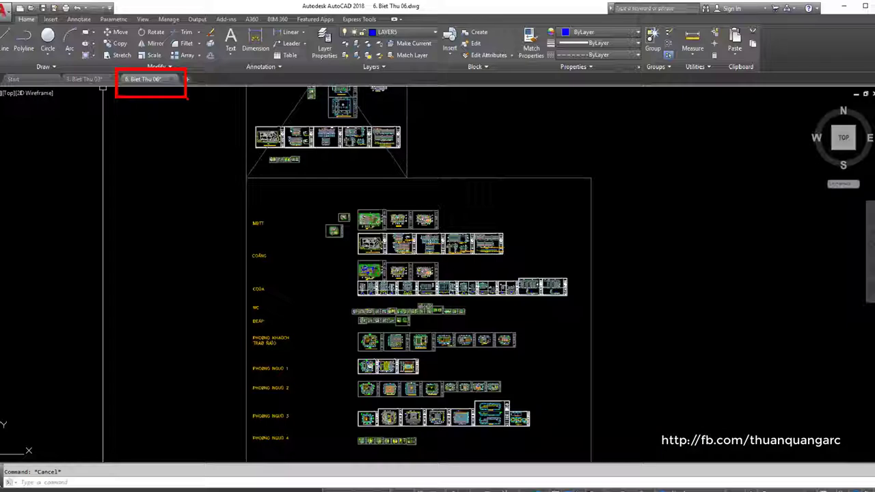
{"action": "scroll", "coordinate": [357, 278], "scroll_direction": "up", "scroll_amount": 1}
{"action": "scroll", "coordinate": [347, 267], "scroll_direction": "up", "scroll_amount": 3}
{"action": "scroll", "coordinate": [328, 253], "scroll_direction": "up", "scroll_amount": 2}
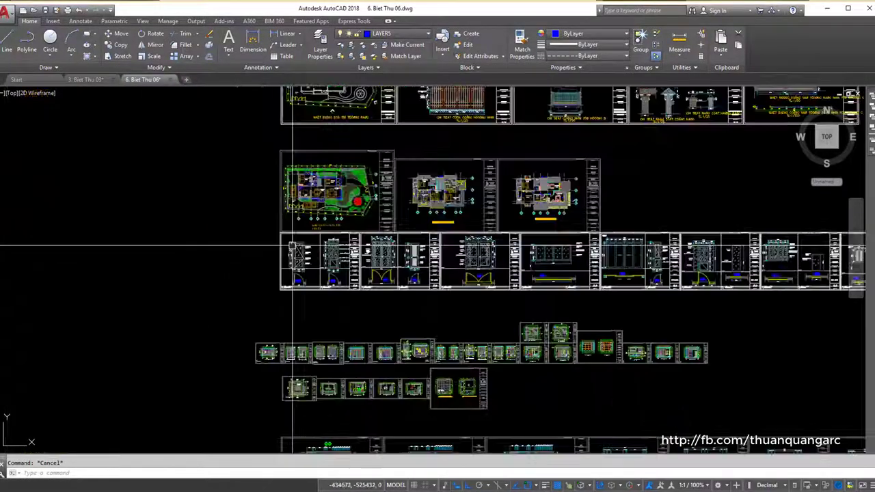
{"action": "scroll", "coordinate": [318, 242], "scroll_direction": "up", "scroll_amount": 1}
{"action": "scroll", "coordinate": [317, 242], "scroll_direction": "down", "scroll_amount": 5}
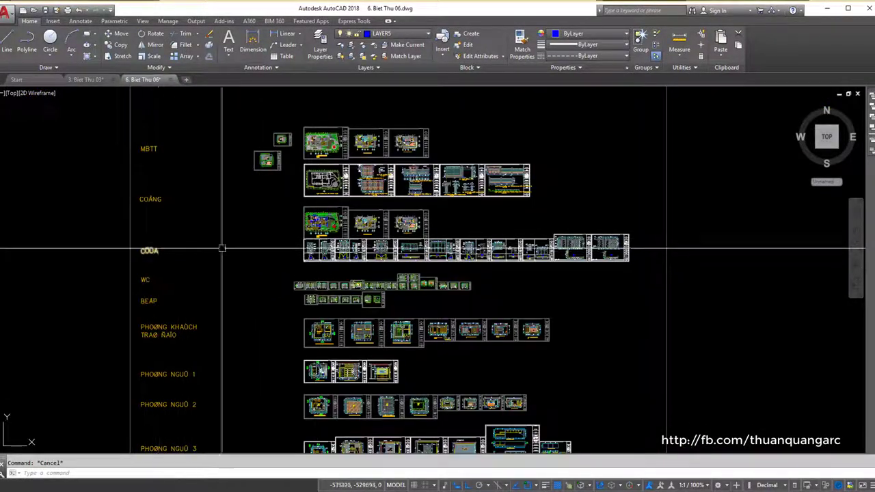
{"action": "scroll", "coordinate": [324, 251], "scroll_direction": "up", "scroll_amount": 4}
{"action": "scroll", "coordinate": [341, 229], "scroll_direction": "up", "scroll_amount": 3}
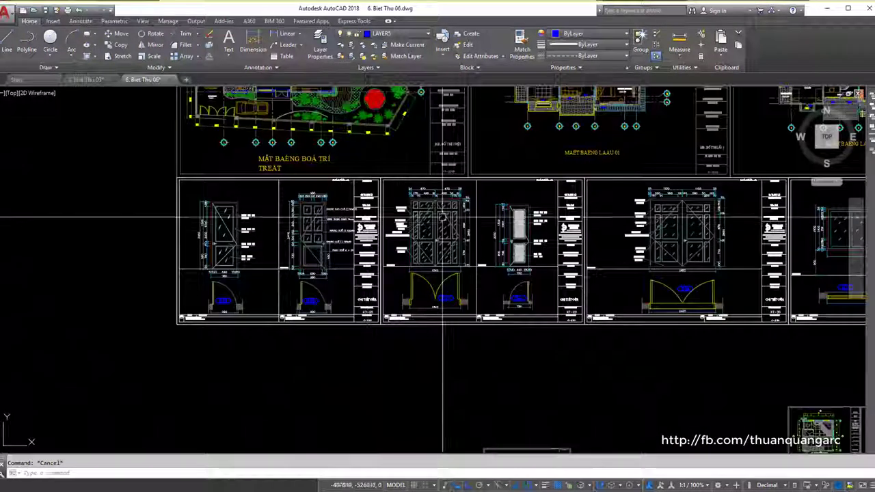
{"action": "middle_click_drag", "start_coordinate": [443, 228], "coordinate": [311, 235]}
{"action": "scroll", "coordinate": [312, 234], "scroll_direction": "down", "scroll_amount": 5}
{"action": "scroll", "coordinate": [205, 205], "scroll_direction": "down", "scroll_amount": 1}
{"action": "middle_click_drag", "start_coordinate": [205, 217], "coordinate": [158, 234]}
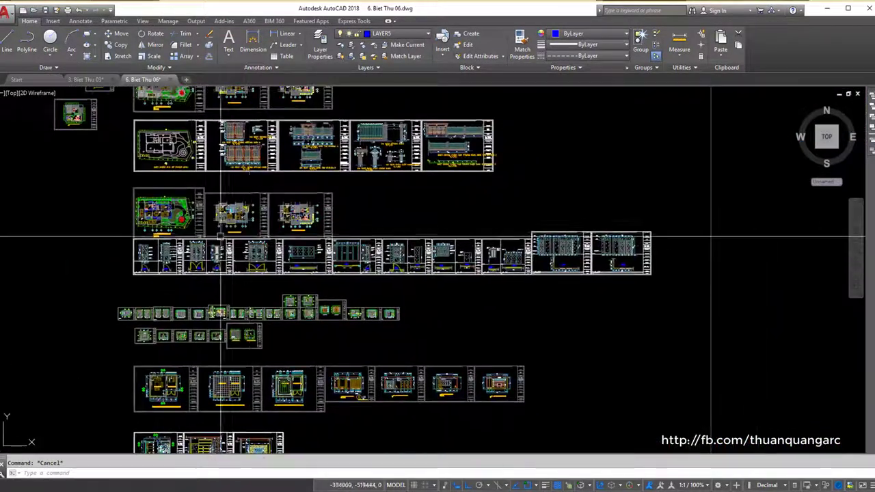
Draw a first selection window on the door row, then cancel it with Escape
{"action": "left_click", "coordinate": [711, 234]}
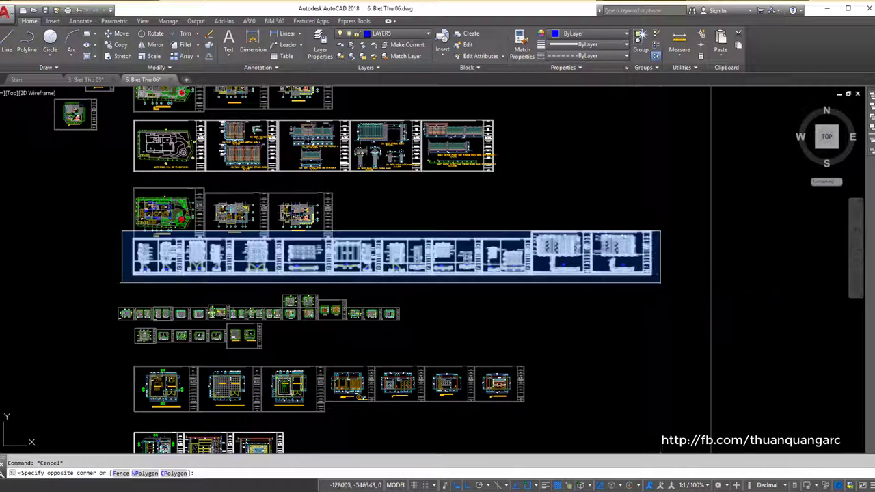
{"action": "left_click", "coordinate": [660, 279]}
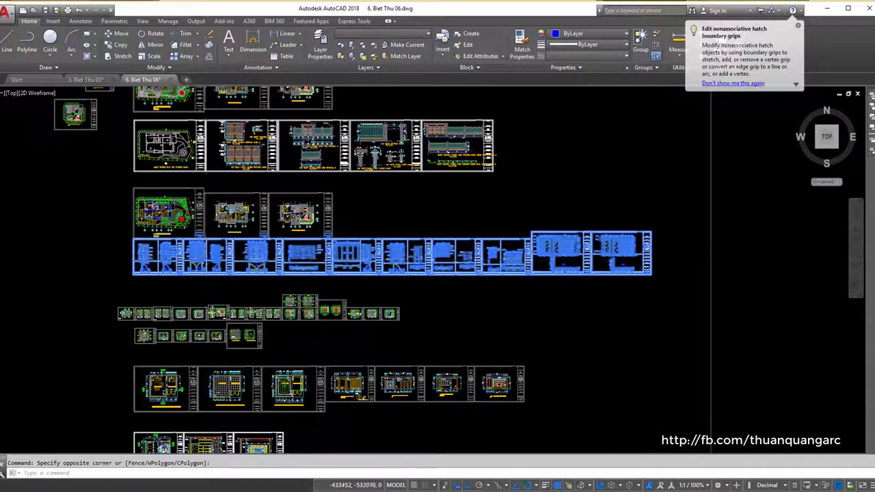
{"action": "scroll", "coordinate": [144, 258], "scroll_direction": "up", "scroll_amount": 3}
{"action": "key", "text": "Escape"}
{"action": "scroll", "coordinate": [144, 257], "scroll_direction": "down", "scroll_amount": 3}
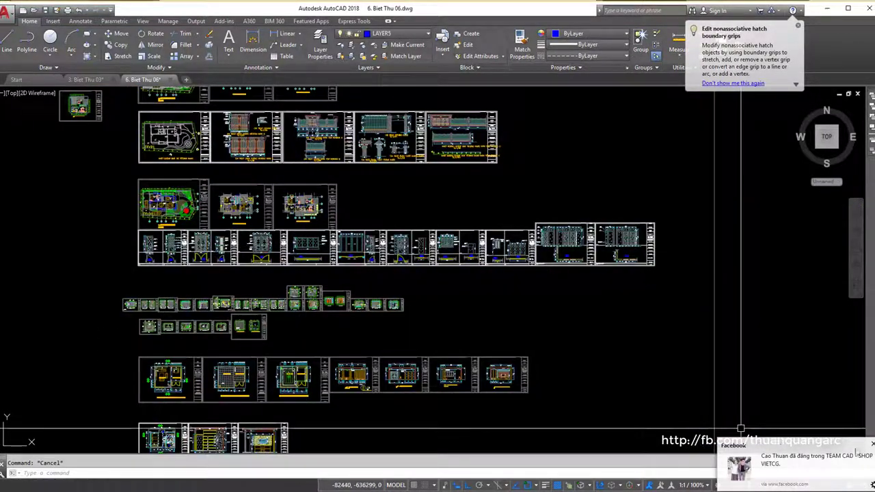
Crossing-select the entire door-detail sheet row from right to left
{"action": "left_click", "coordinate": [673, 278]}
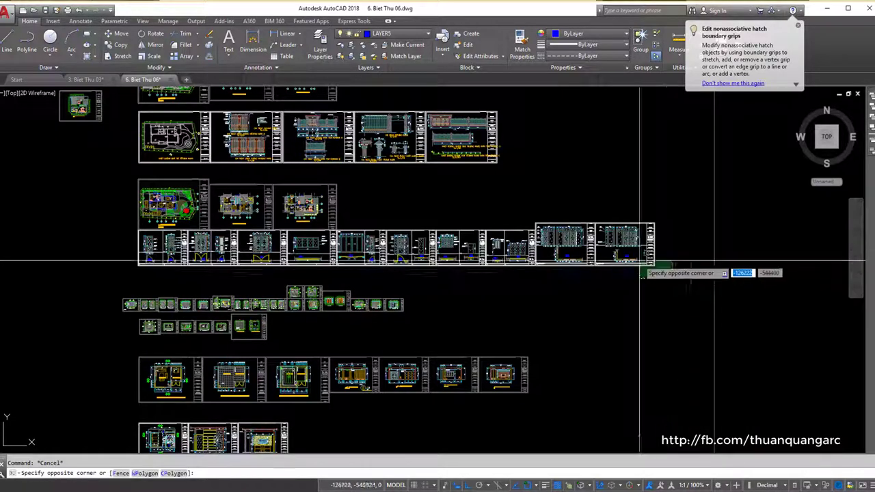
{"action": "left_click", "coordinate": [97, 234]}
{"action": "scroll", "coordinate": [260, 245], "scroll_direction": "up", "scroll_amount": 3}
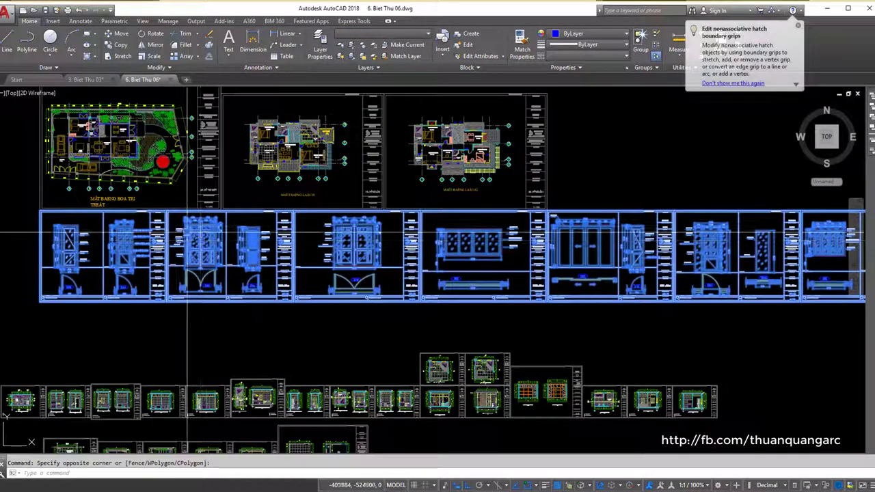
{"action": "scroll", "coordinate": [289, 252], "scroll_direction": "down", "scroll_amount": 3}
{"action": "scroll", "coordinate": [607, 231], "scroll_direction": "up", "scroll_amount": 2}
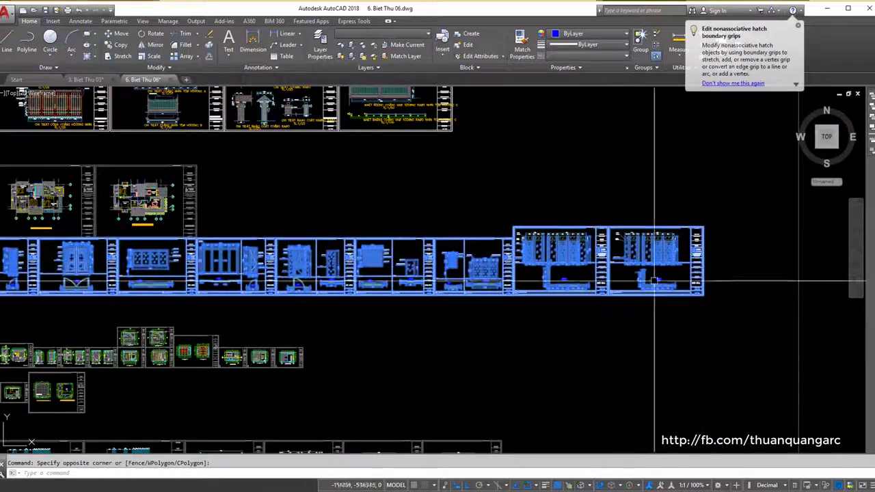
{"action": "left_click", "coordinate": [716, 313]}
{"action": "left_click", "coordinate": [690, 287]}
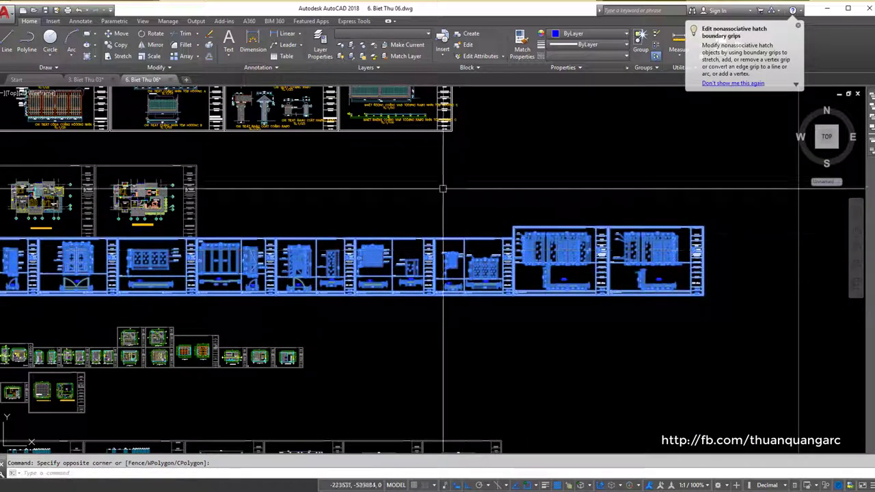
{"action": "scroll", "coordinate": [520, 231], "scroll_direction": "down", "scroll_amount": 2}
{"action": "scroll", "coordinate": [230, 191], "scroll_direction": "up", "scroll_amount": 4}
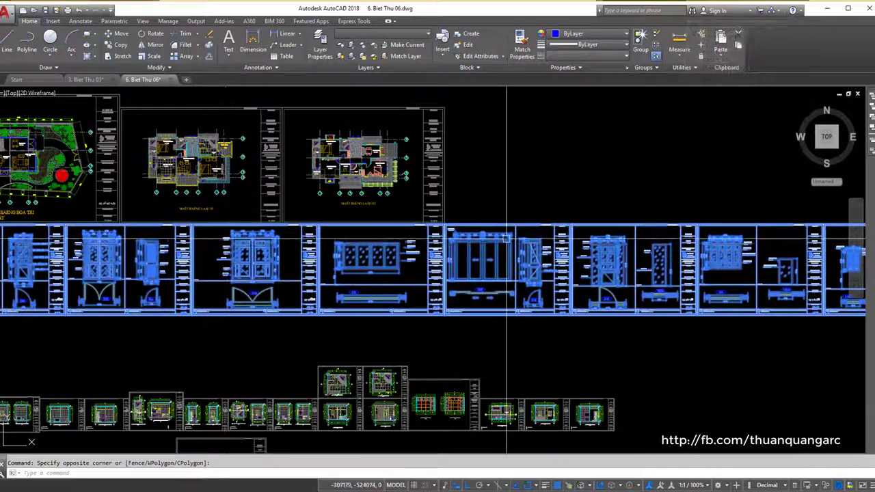
{"action": "scroll", "coordinate": [527, 318], "scroll_direction": "down", "scroll_amount": 2}
{"action": "scroll", "coordinate": [677, 277], "scroll_direction": "up", "scroll_amount": 1}
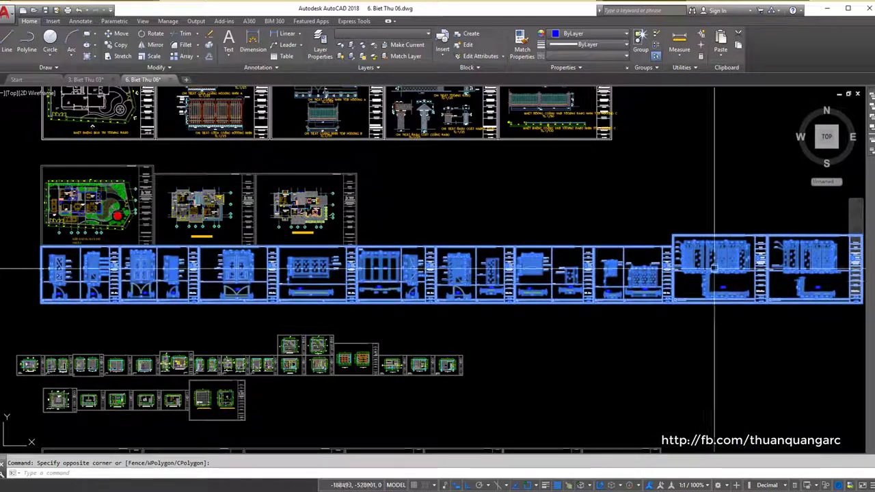
{"action": "scroll", "coordinate": [682, 278], "scroll_direction": "up", "scroll_amount": 1}
{"action": "scroll", "coordinate": [318, 289], "scroll_direction": "down", "scroll_amount": 1}
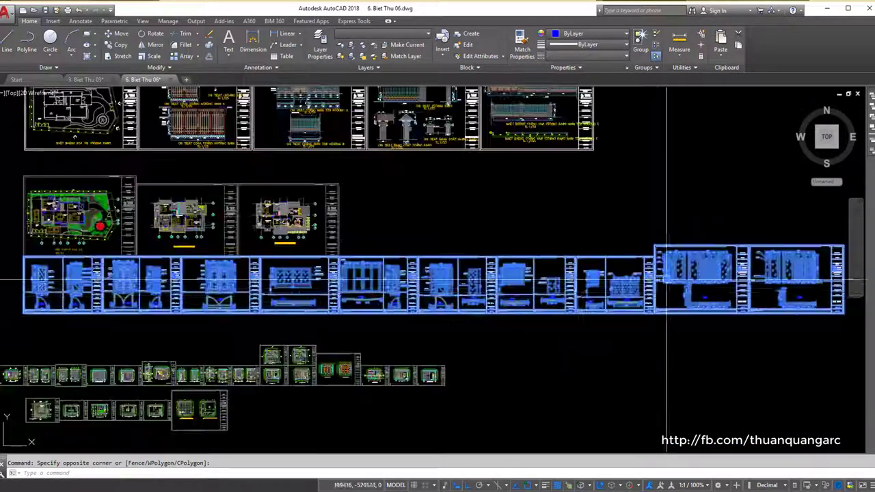
{"action": "scroll", "coordinate": [318, 289], "scroll_direction": "down", "scroll_amount": 1}
{"action": "scroll", "coordinate": [318, 288], "scroll_direction": "down", "scroll_amount": 1}
{"action": "scroll", "coordinate": [294, 289], "scroll_direction": "up", "scroll_amount": 1}
{"action": "type", "text": "W"}
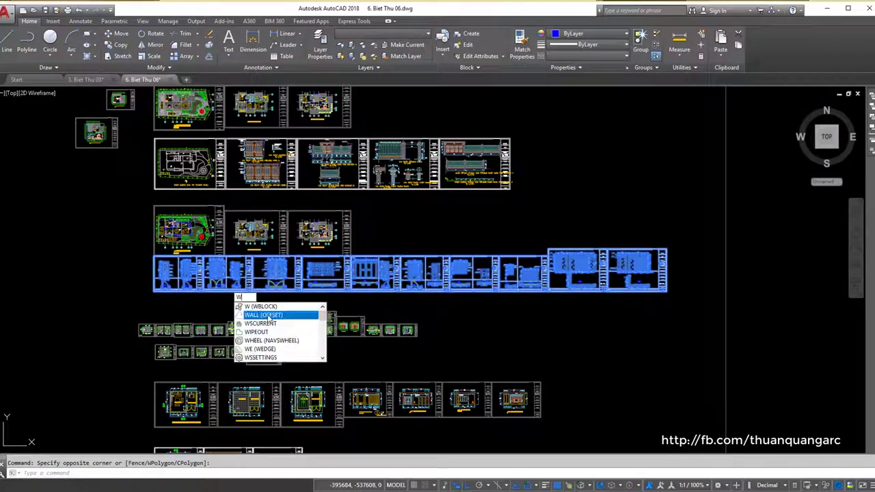
Start WBLOCK on the 3505 selected objects, keep Source as Objects, and use Pick point
{"action": "key", "text": "Return"}
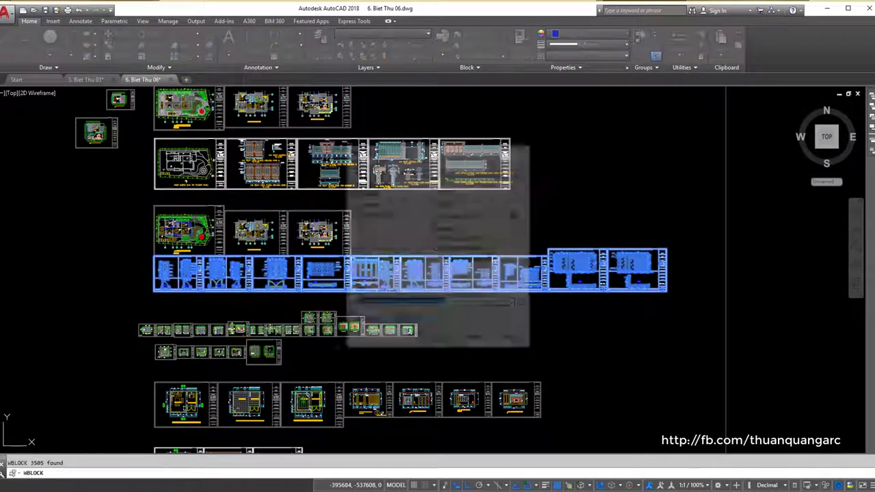
{"action": "mouse_move", "coordinate": [383, 156]}
{"action": "left_mouse_down"}
{"action": "mouse_move", "coordinate": [401, 228]}
{"action": "mouse_move", "coordinate": [375, 197]}
{"action": "left_mouse_up"}
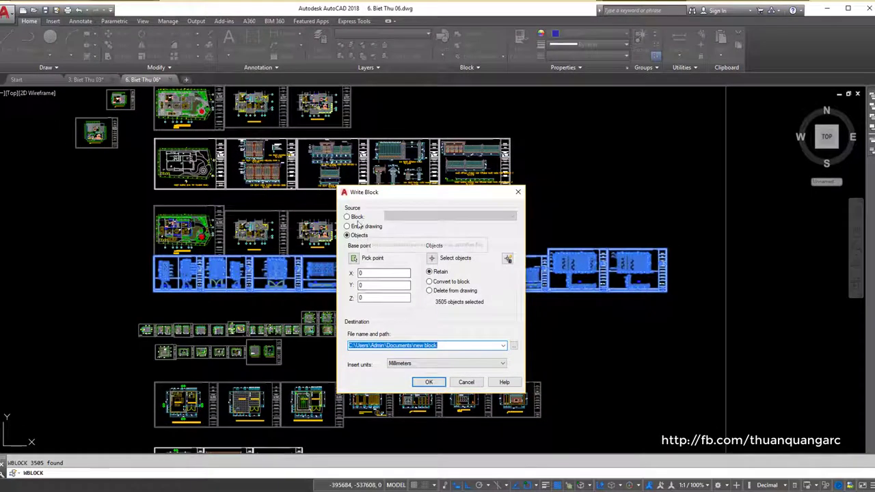
{"action": "left_click", "coordinate": [356, 218]}
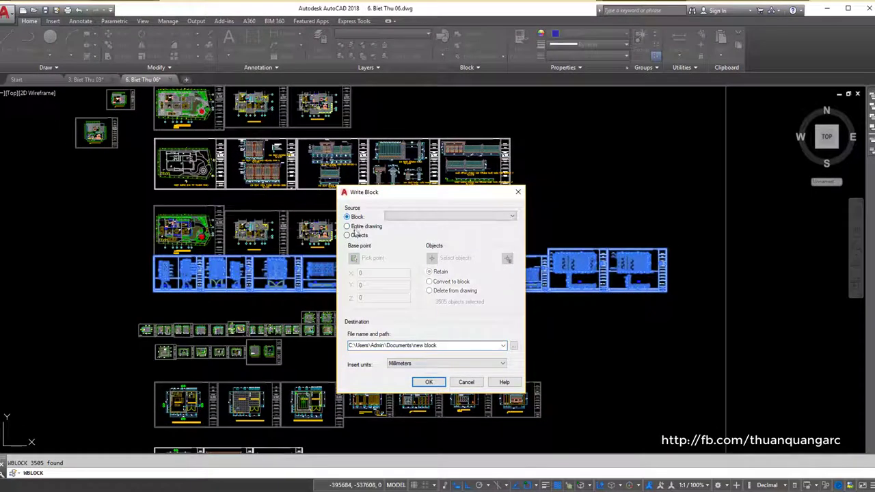
{"action": "left_click", "coordinate": [355, 236]}
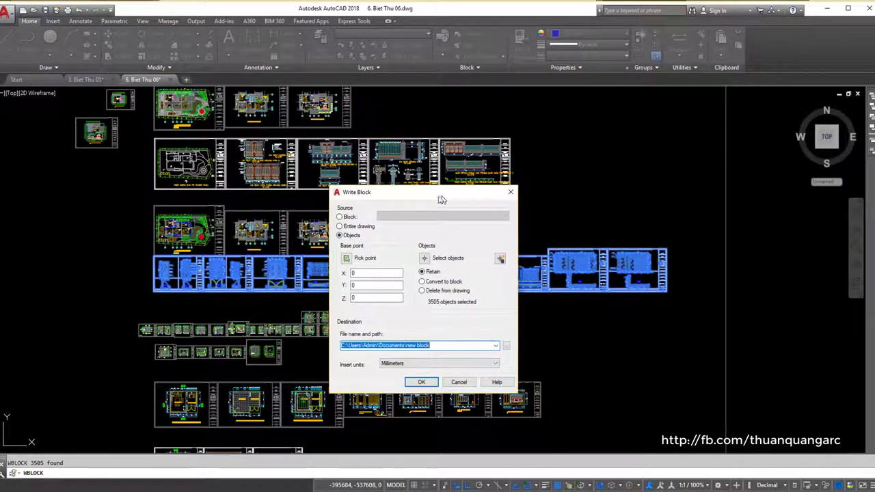
{"action": "left_click_drag", "start_coordinate": [457, 195], "coordinate": [425, 196]}
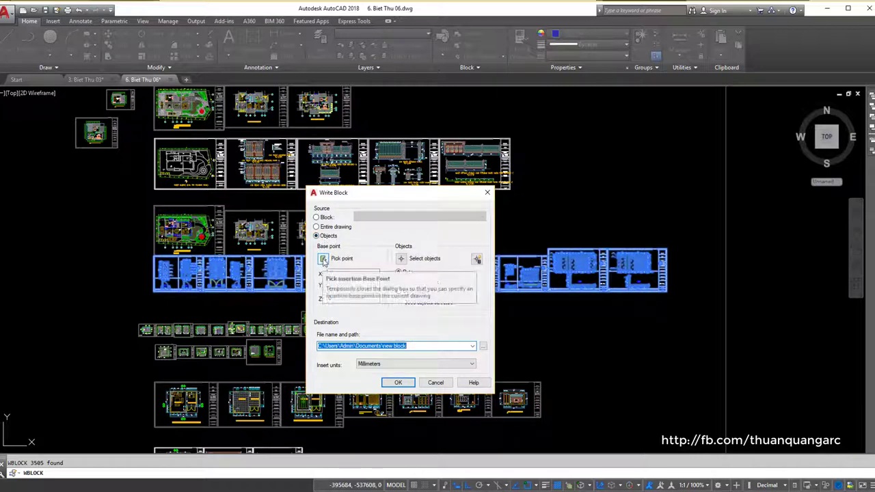
{"action": "left_click", "coordinate": [324, 258]}
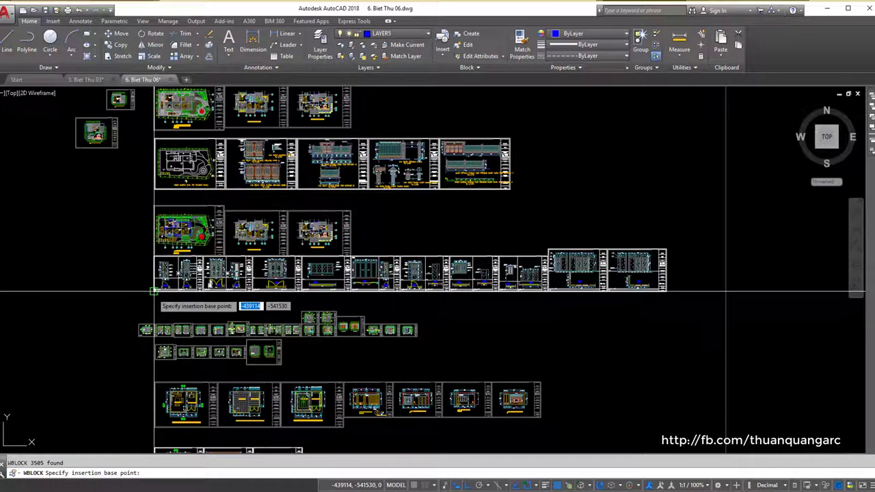
Set the base point at the door row's lower-left corner (X -439114.40, Y -541529.84)
{"action": "left_click", "coordinate": [153, 291]}
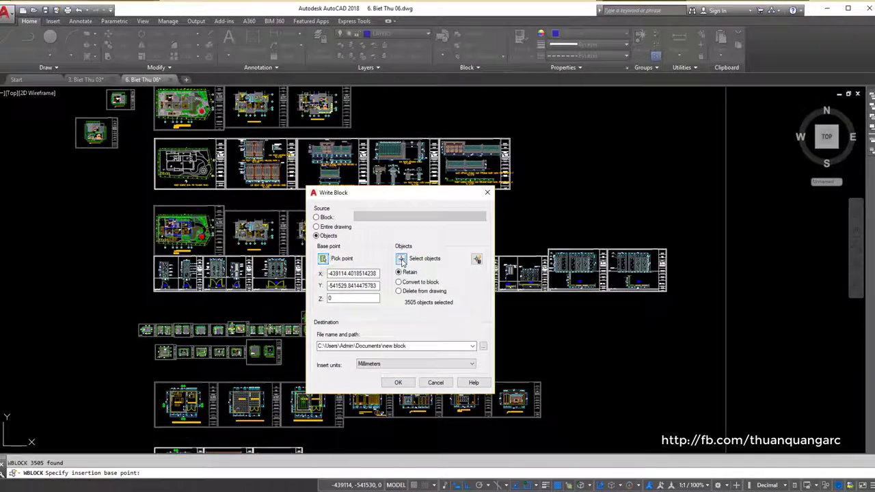
Reselect objects, crossing-windowing the door-detail row in two parts
{"action": "left_click", "coordinate": [401, 257]}
{"action": "left_click", "coordinate": [691, 301]}
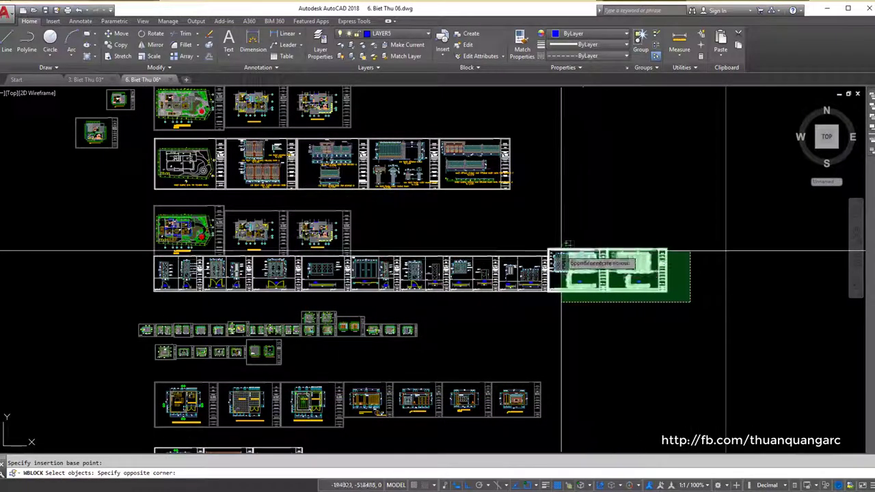
{"action": "left_click", "coordinate": [562, 251]}
{"action": "left_click", "coordinate": [559, 316]}
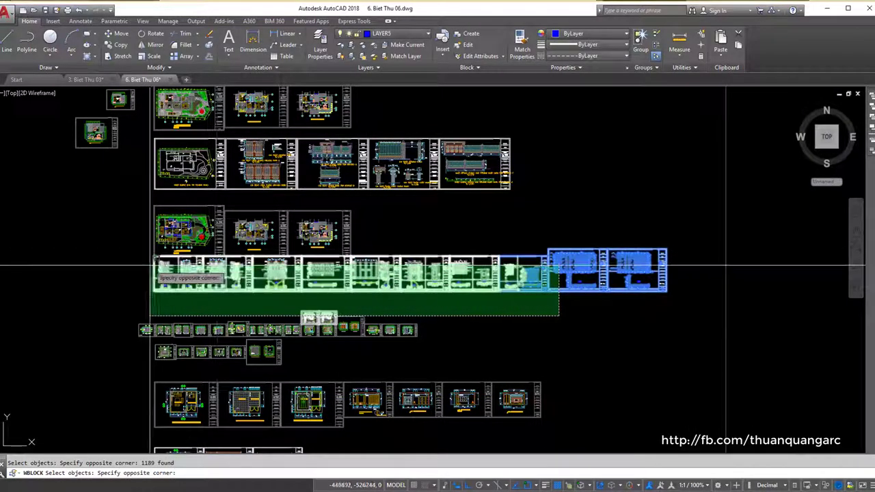
{"action": "left_click", "coordinate": [140, 254]}
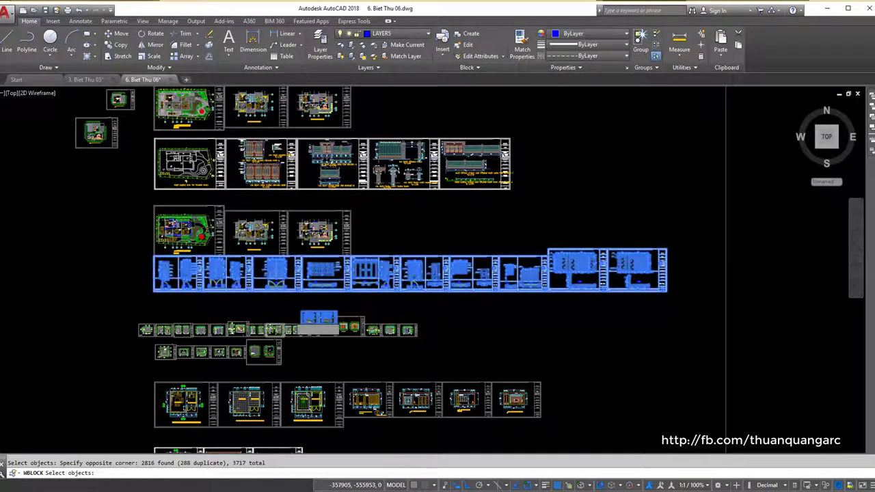
{"action": "scroll", "coordinate": [291, 315], "scroll_direction": "up", "scroll_amount": 4}
Remove the two upper drawings and adjust which lower sheets stay selected
{"action": "left_click", "coordinate": [301, 295], "text": "shift"}
{"action": "left_click", "coordinate": [457, 386], "text": "shift"}
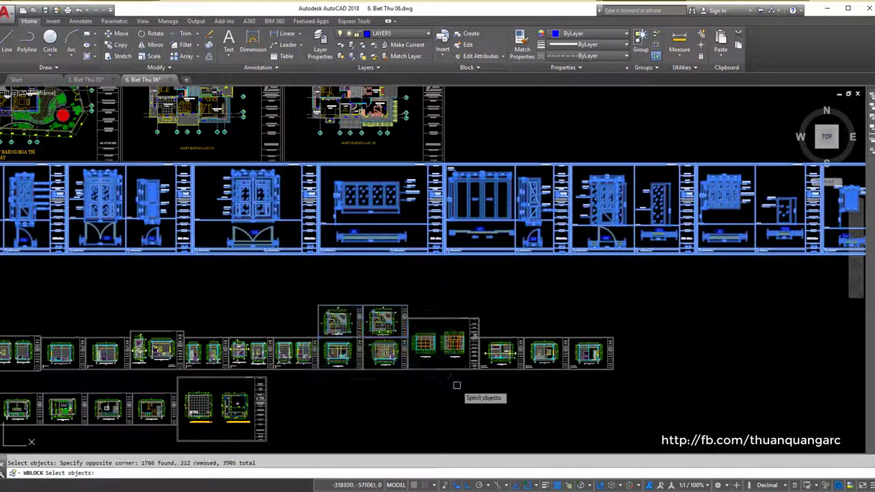
{"action": "left_click", "coordinate": [305, 297]}
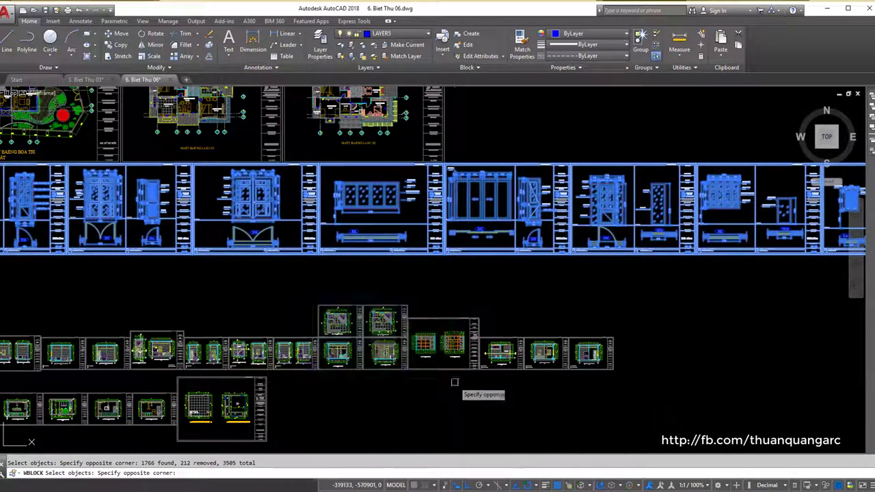
{"action": "left_click", "coordinate": [301, 289]}
{"action": "left_click", "coordinate": [435, 350]}
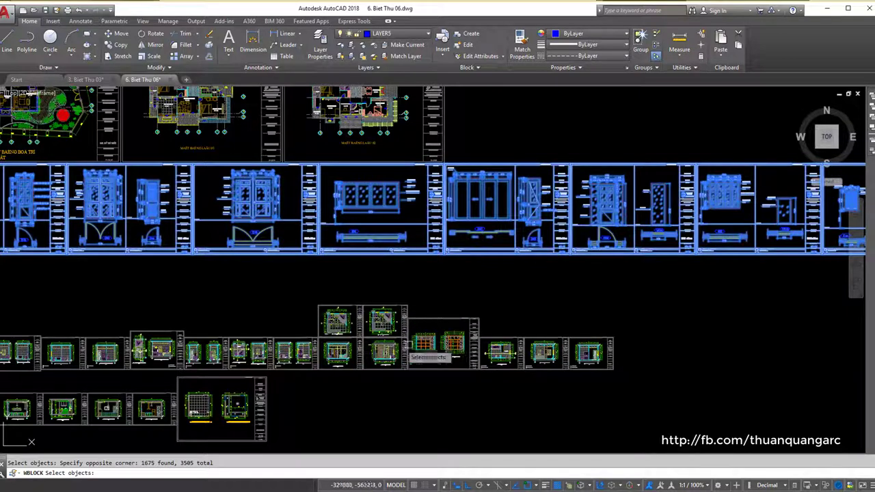
{"action": "scroll", "coordinate": [383, 317], "scroll_direction": "down", "scroll_amount": 2}
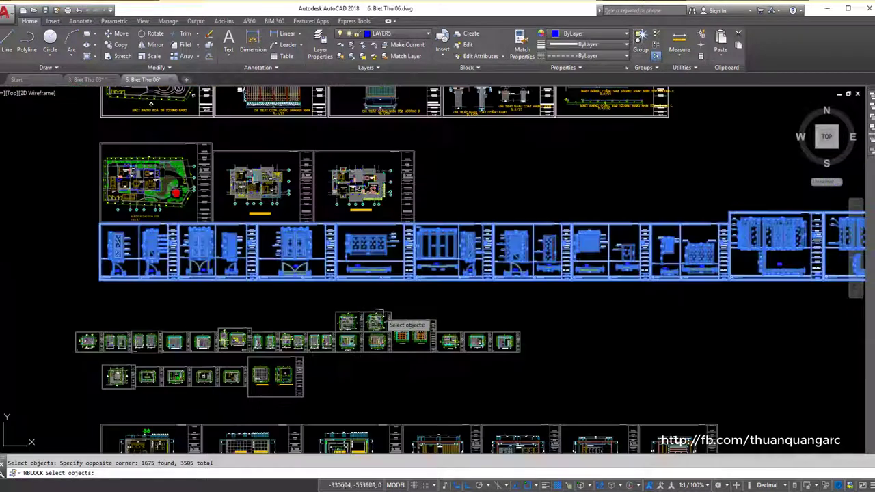
{"action": "left_click", "coordinate": [324, 362]}
{"action": "scroll", "coordinate": [361, 313], "scroll_direction": "down", "scroll_amount": 6}
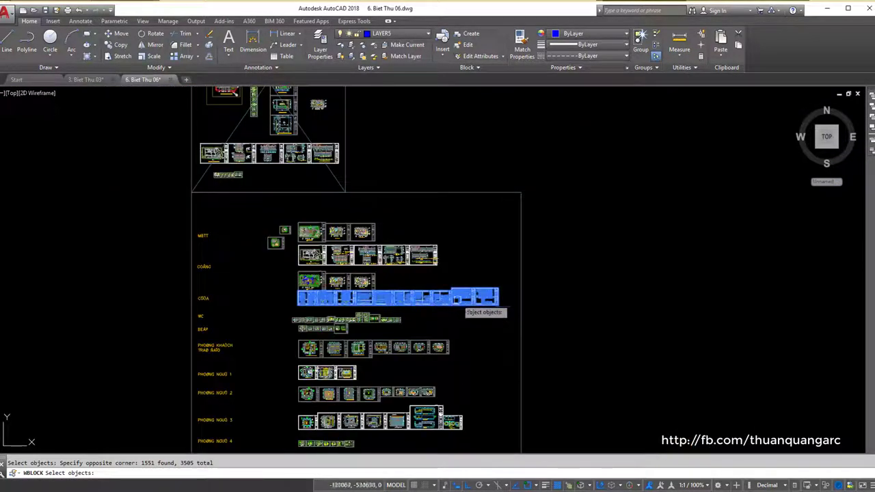
{"action": "scroll", "coordinate": [342, 332], "scroll_direction": "up", "scroll_amount": 4}
{"action": "scroll", "coordinate": [358, 352], "scroll_direction": "up", "scroll_amount": 2}
Drop a small drawing below the row and finish with 3505 objects selected
{"action": "left_click", "coordinate": [357, 352]}
{"action": "left_click", "coordinate": [345, 384]}
{"action": "left_click", "coordinate": [344, 384], "text": "shift"}
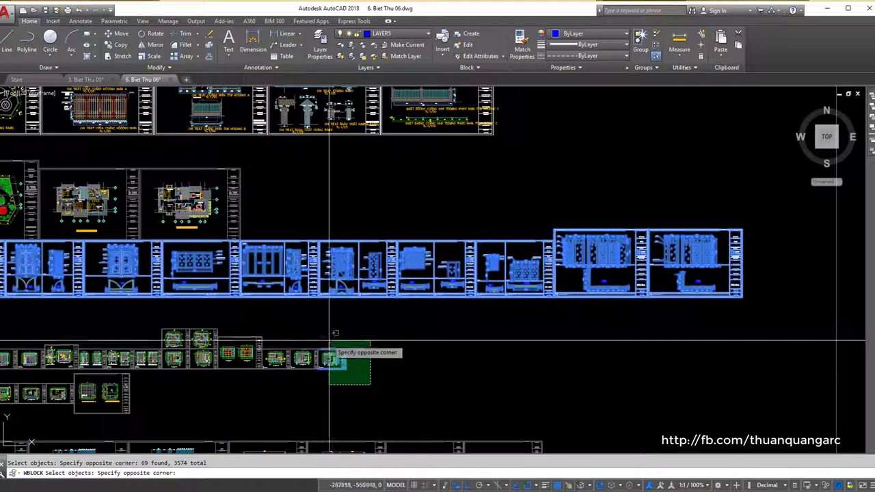
{"action": "left_click", "coordinate": [330, 348], "text": "shift"}
{"action": "scroll", "coordinate": [383, 352], "scroll_direction": "down", "scroll_amount": 5}
{"action": "scroll", "coordinate": [383, 352], "scroll_direction": "up", "scroll_amount": 6}
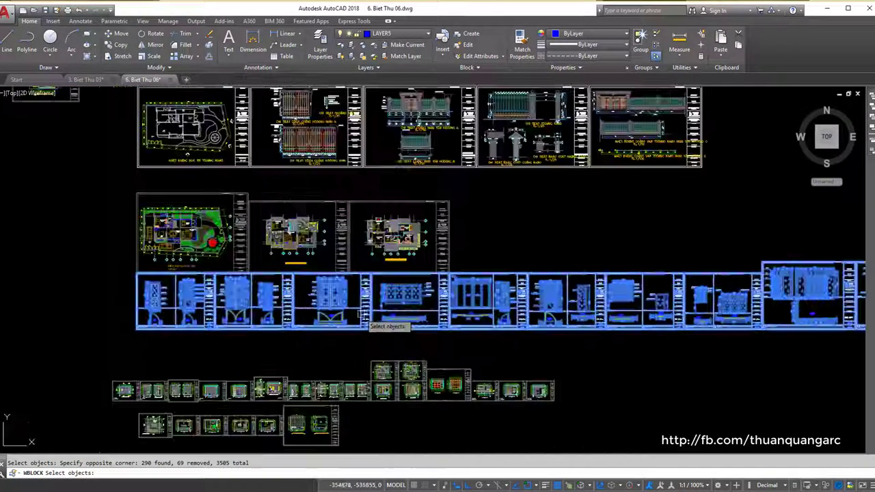
{"action": "middle_click_drag", "start_coordinate": [742, 302], "coordinate": [626, 308]}
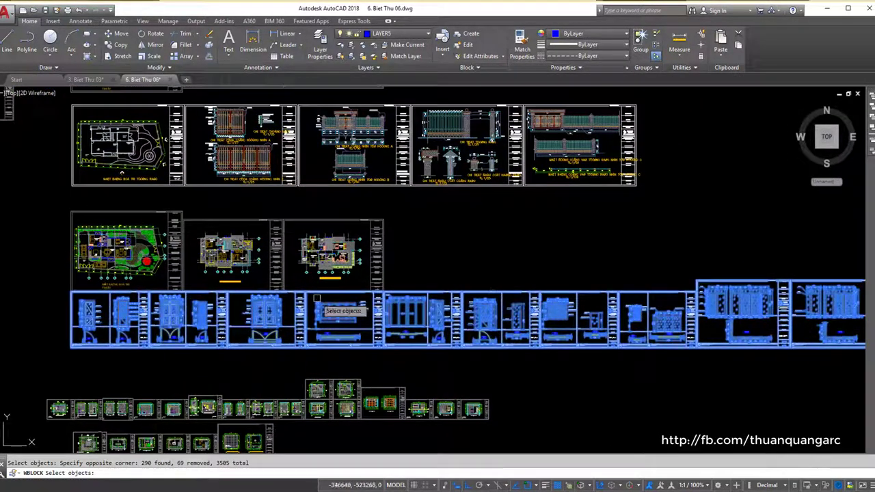
{"action": "key", "text": "Return"}
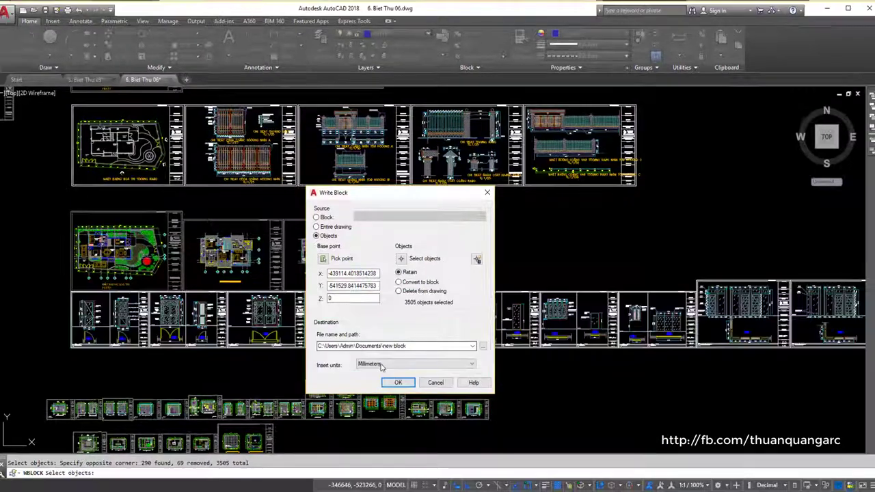
Keep Millimeters as the Write Block insert units
{"action": "left_click", "coordinate": [410, 364]}
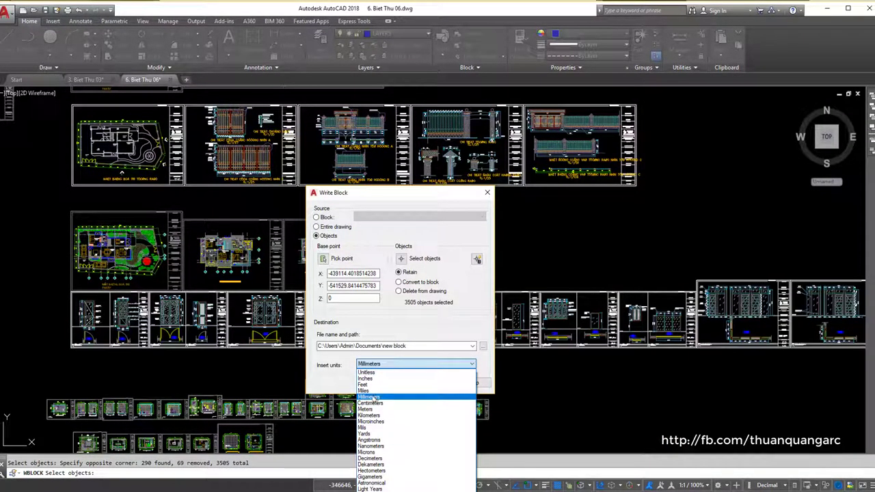
{"action": "left_click", "coordinate": [370, 397]}
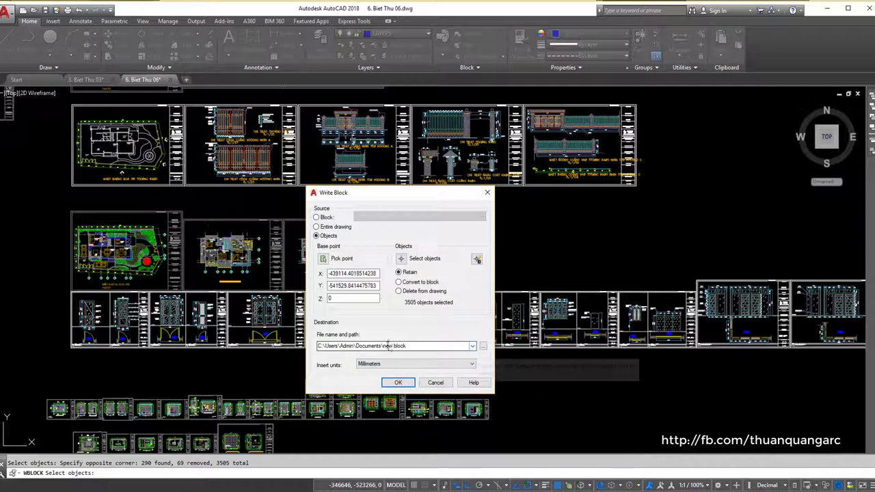
Export to Desktop as Chi Tiet Cua.dwg in AutoCAD 2004/LT2004 Drawing format
{"action": "left_click", "coordinate": [483, 347]}
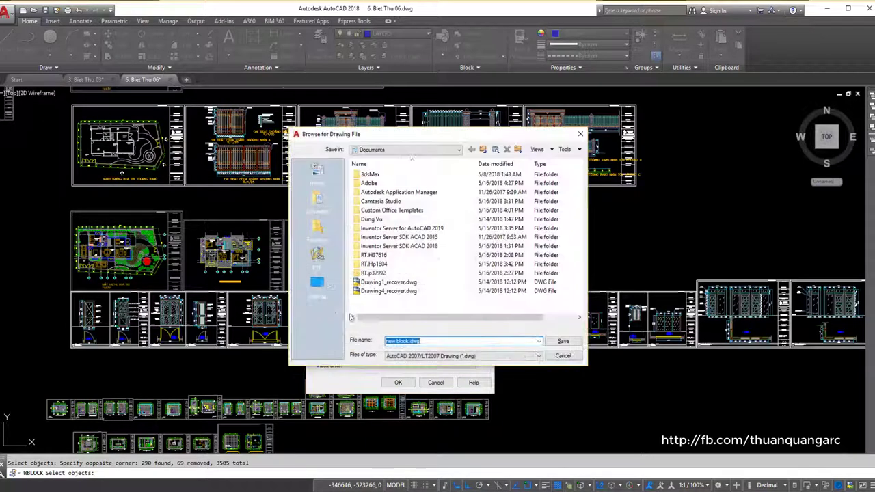
{"action": "left_click", "coordinate": [318, 287]}
{"action": "type", "text": "Chi Tiet Cua"}
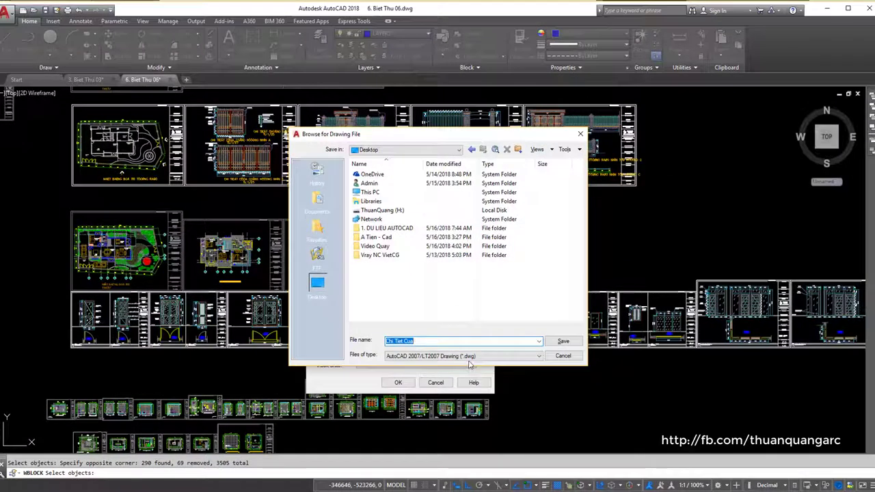
{"action": "left_click", "coordinate": [463, 357]}
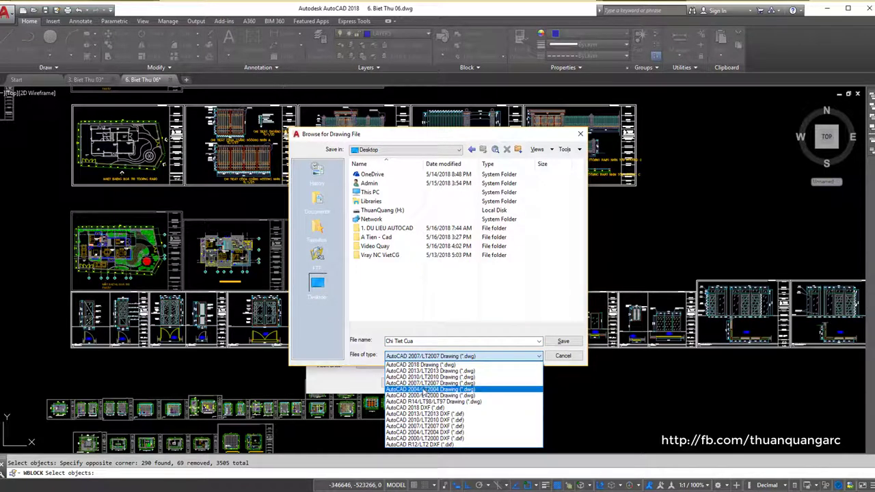
{"action": "left_click", "coordinate": [429, 389]}
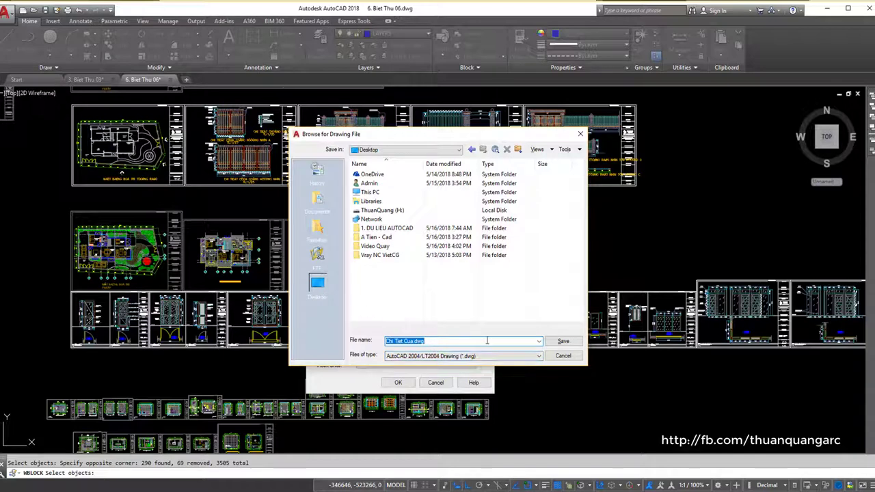
{"action": "left_click", "coordinate": [563, 342]}
{"action": "left_click", "coordinate": [398, 382]}
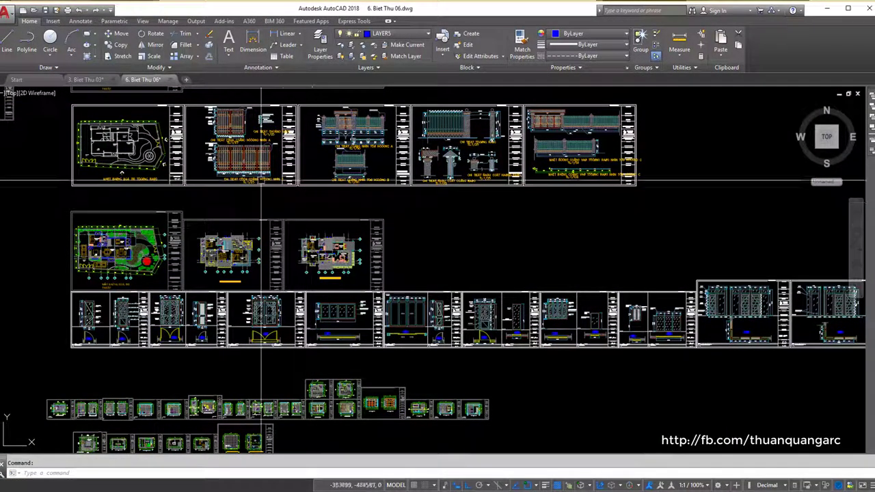
Minimize AutoCAD, close File Explorer, and open Chi Tiet Cua.dwg from the desktop
{"action": "scroll", "coordinate": [347, 245], "scroll_direction": "down", "scroll_amount": 4}
{"action": "scroll", "coordinate": [346, 244], "scroll_direction": "down", "scroll_amount": 2}
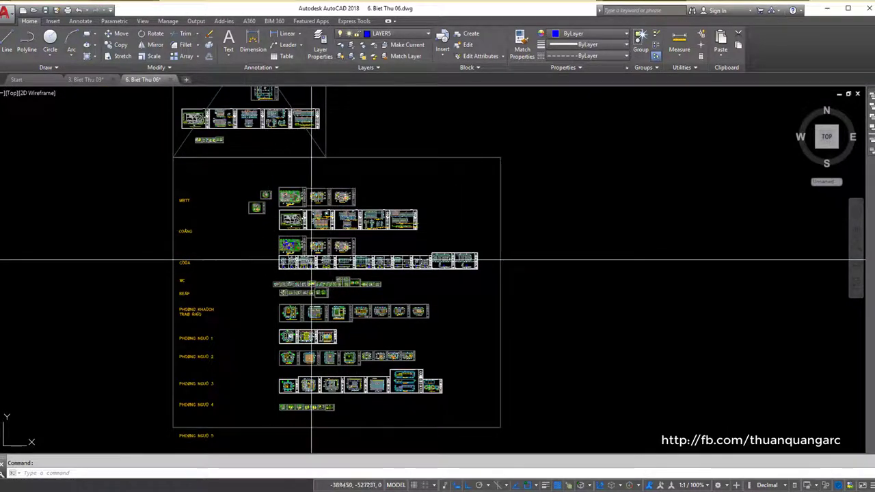
{"action": "middle_click_drag", "start_coordinate": [331, 265], "coordinate": [374, 288]}
{"action": "scroll", "coordinate": [403, 274], "scroll_direction": "down", "scroll_amount": 2}
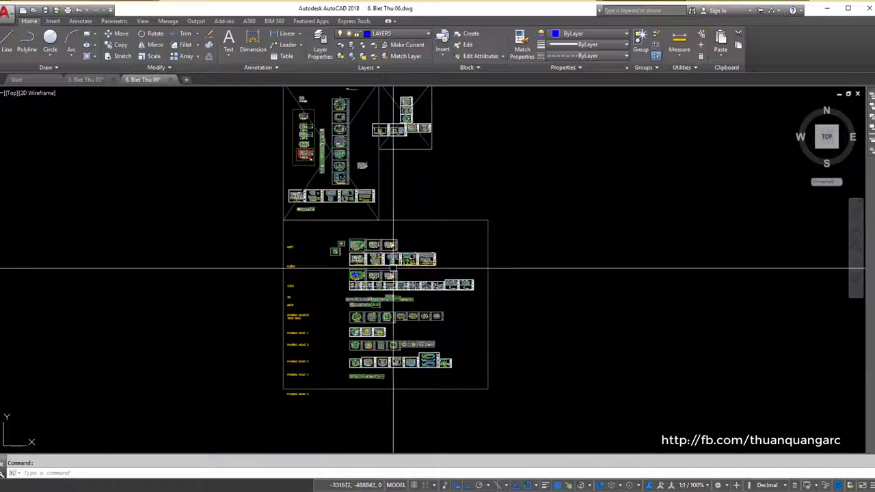
{"action": "scroll", "coordinate": [390, 273], "scroll_direction": "up", "scroll_amount": 8}
{"action": "scroll", "coordinate": [404, 280], "scroll_direction": "down", "scroll_amount": 6}
{"action": "left_click", "coordinate": [827, 9]}
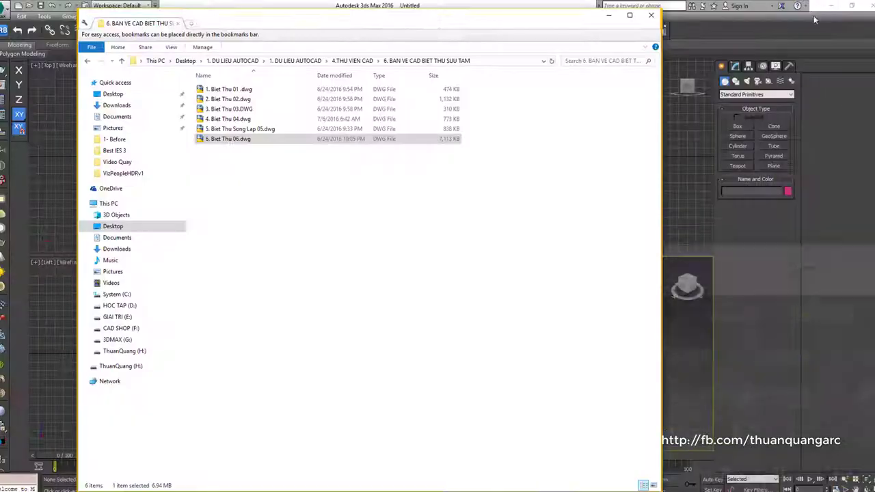
{"action": "left_click", "coordinate": [653, 19]}
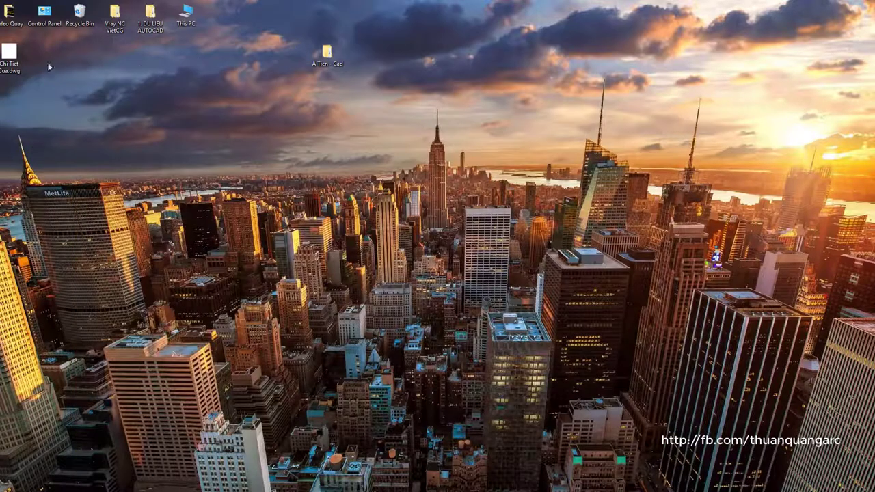
{"action": "double_click", "coordinate": [537, 99]}
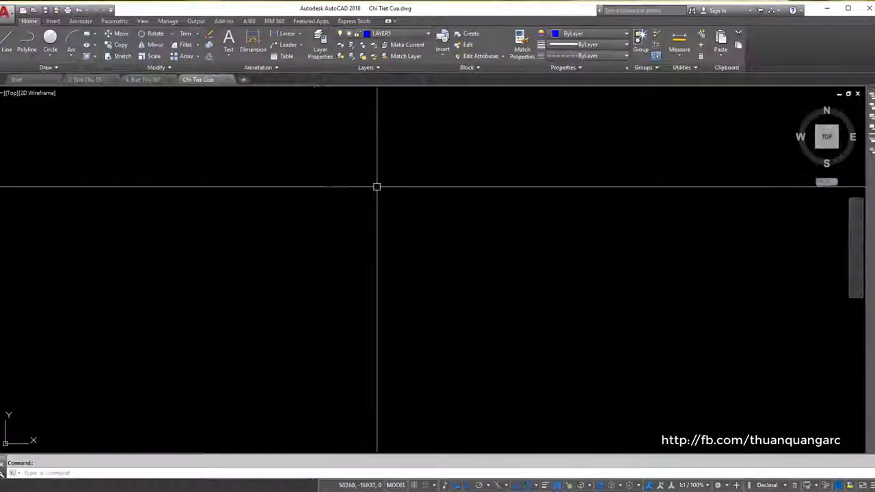
Zoom to the exported door row in Chi Tiet Cua, compare with Biet Thu 06, and return
{"action": "scroll", "coordinate": [372, 205], "scroll_direction": "down", "scroll_amount": 5}
{"action": "scroll", "coordinate": [301, 273], "scroll_direction": "up", "scroll_amount": 3}
{"action": "scroll", "coordinate": [293, 287], "scroll_direction": "up", "scroll_amount": 2}
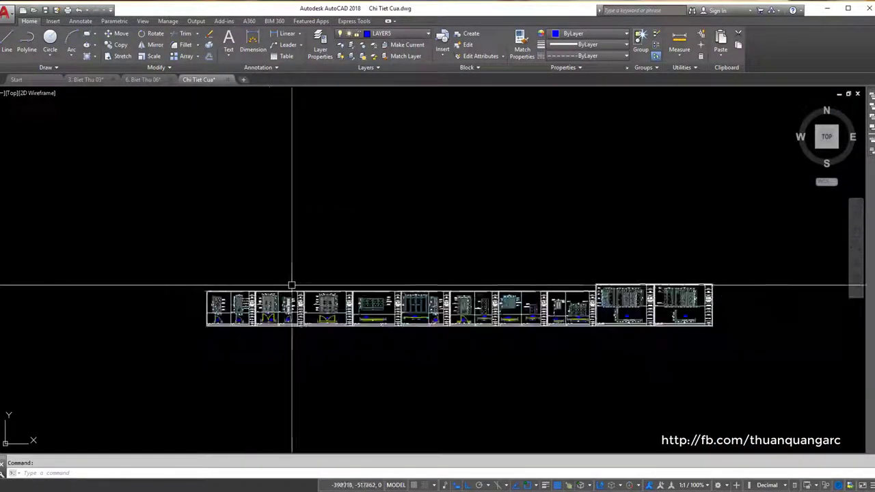
{"action": "scroll", "coordinate": [354, 254], "scroll_direction": "down", "scroll_amount": 2}
{"action": "scroll", "coordinate": [484, 244], "scroll_direction": "up", "scroll_amount": 4}
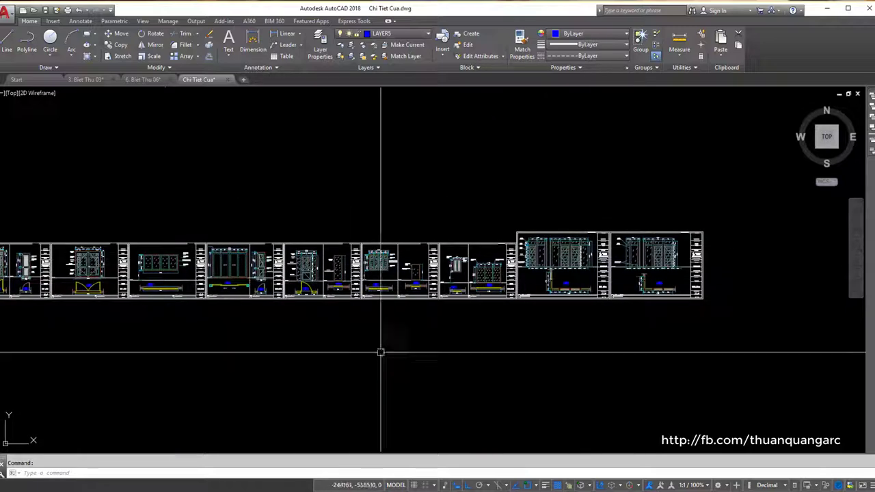
{"action": "scroll", "coordinate": [348, 297], "scroll_direction": "down", "scroll_amount": 2}
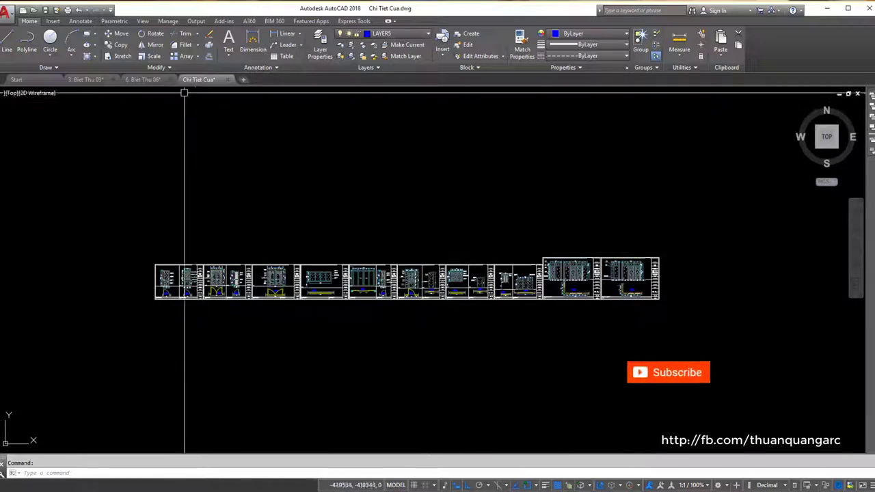
{"action": "left_click", "coordinate": [143, 80]}
{"action": "scroll", "coordinate": [317, 345], "scroll_direction": "up", "scroll_amount": 2}
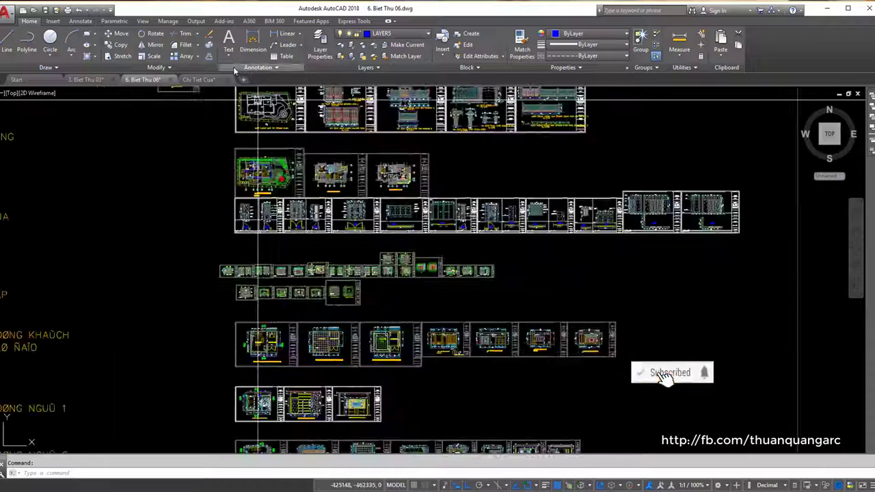
{"action": "key", "text": "ctrl+Tab"}
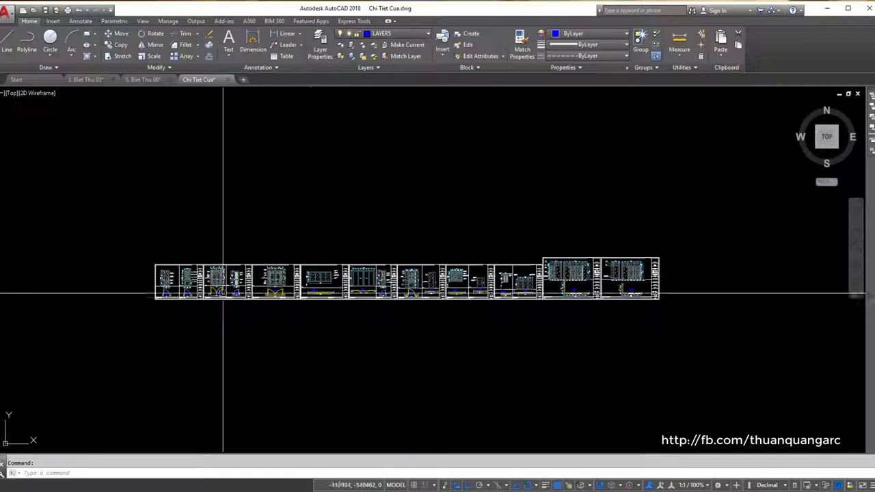
{"action": "left_click", "coordinate": [156, 239]}
{"action": "left_click", "coordinate": [690, 333]}
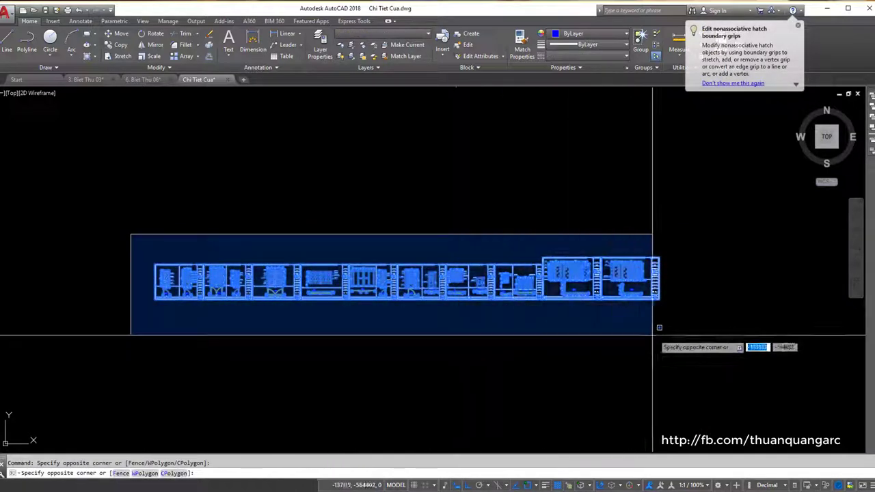
{"action": "left_click", "coordinate": [655, 303]}
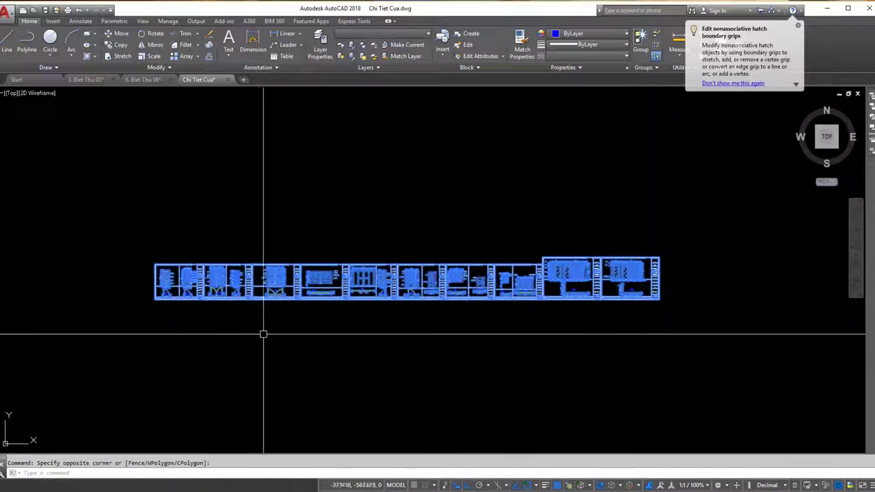
{"action": "left_click", "coordinate": [142, 228]}
{"action": "key", "text": "Escape"}
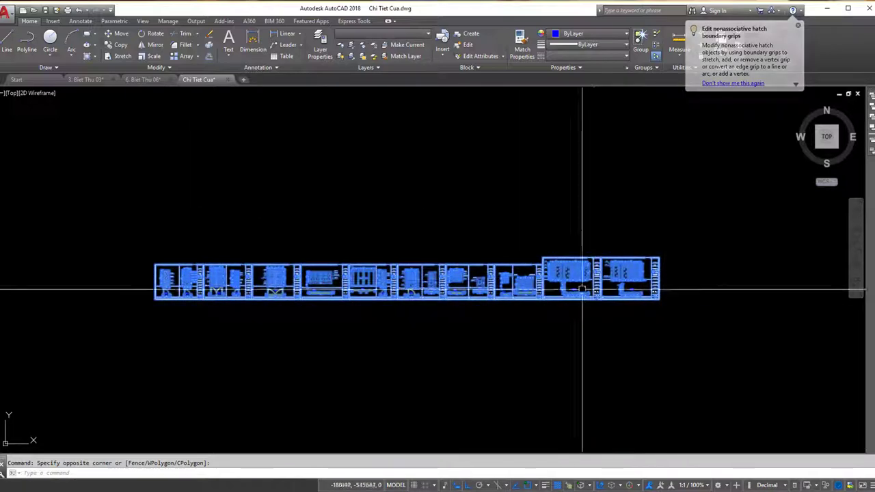
{"action": "key", "text": "Escape"}
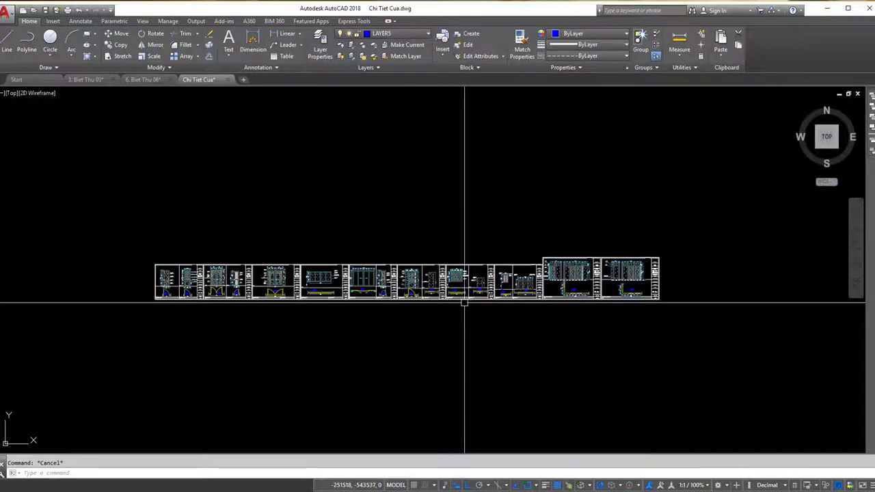